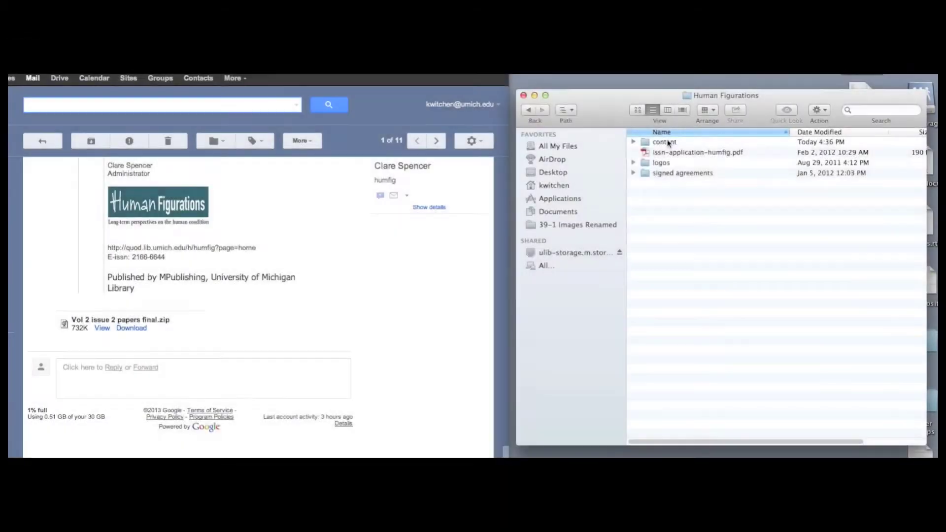
- Create an Issue 2.2 folder inside the content folder and open it
double_click(667, 141)
right_click(661, 209)
click(669, 215)
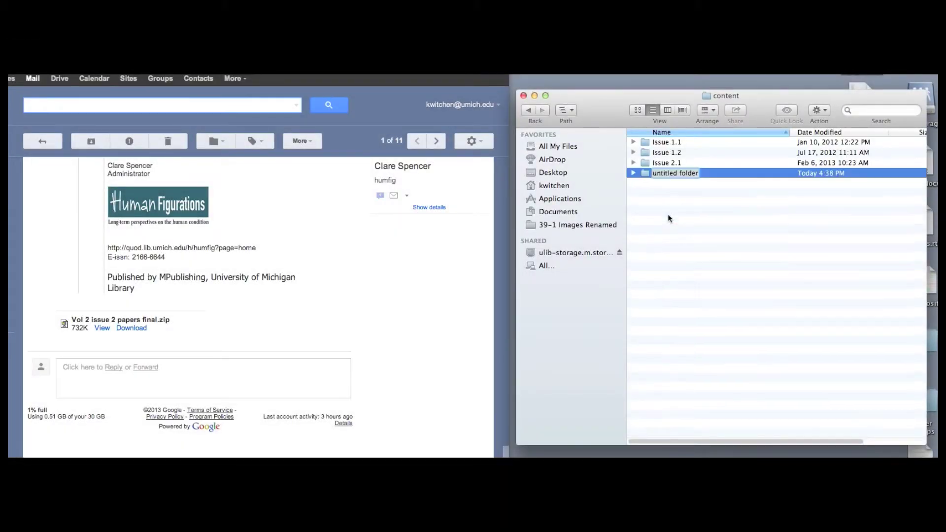
text(Issue 2.2)
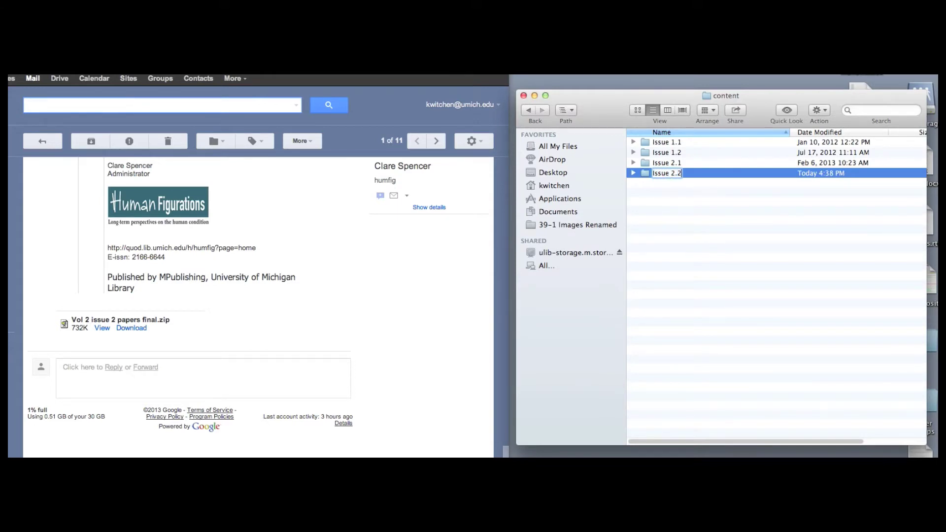
key(Return)
click(673, 182)
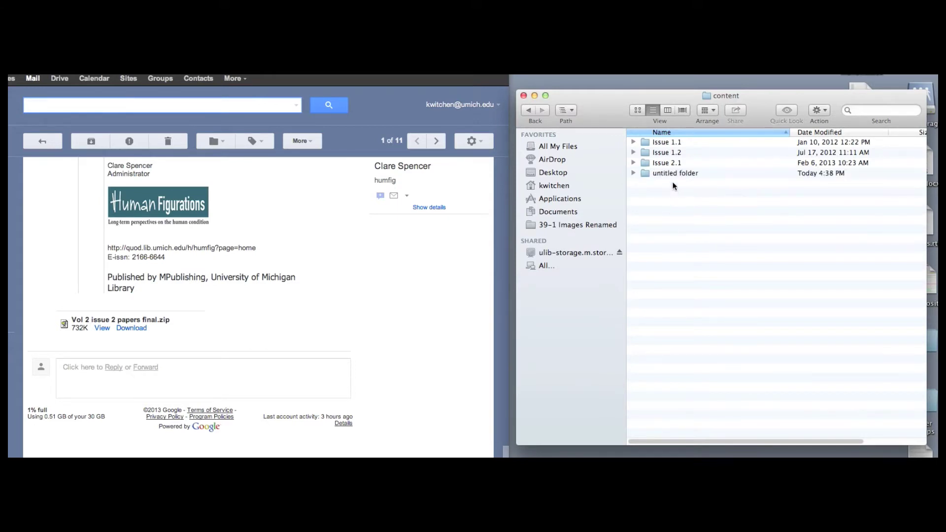
click(669, 174)
double_click(669, 174)
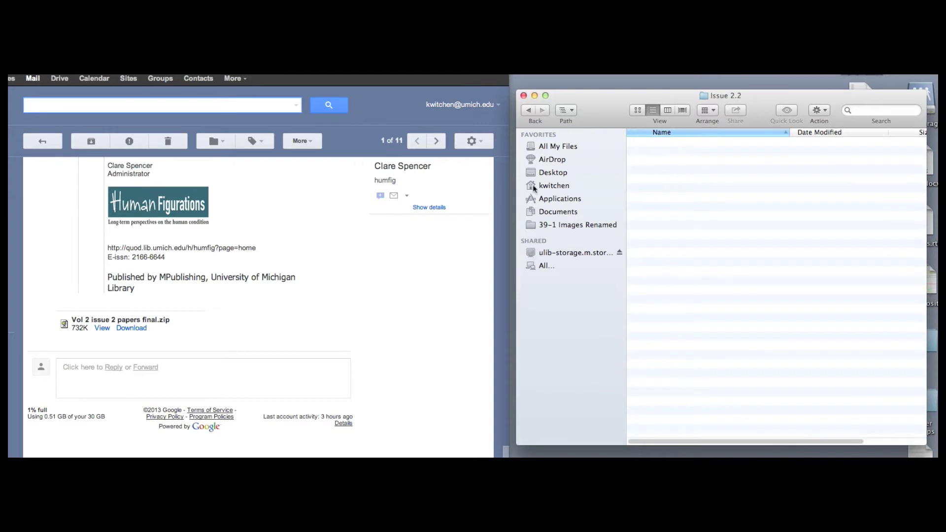
- Save the Gmail zip attachment into Issue 2.2, unzip it with Archive Utility, and open the extracted folder
click(283, 311)
drag(64, 324, 676, 166)
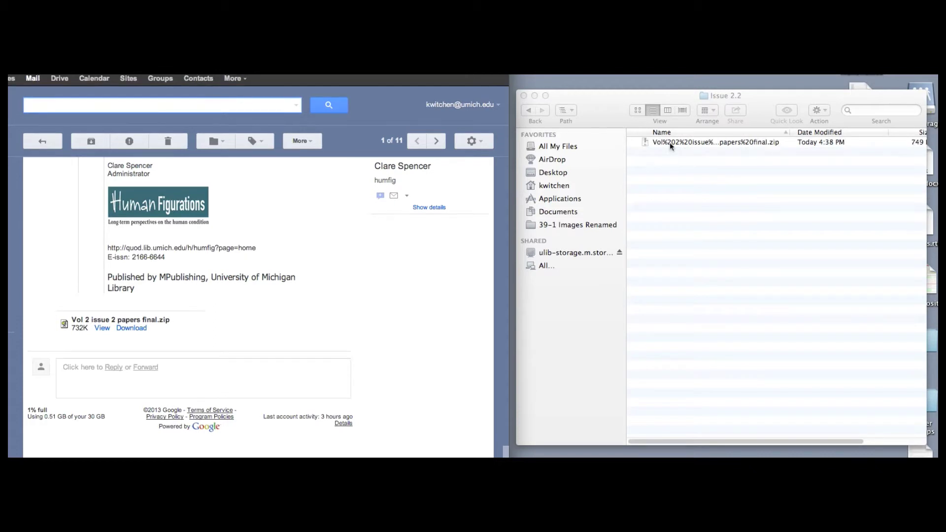
right_click(672, 142)
mouse_move(677, 158)
click(635, 158)
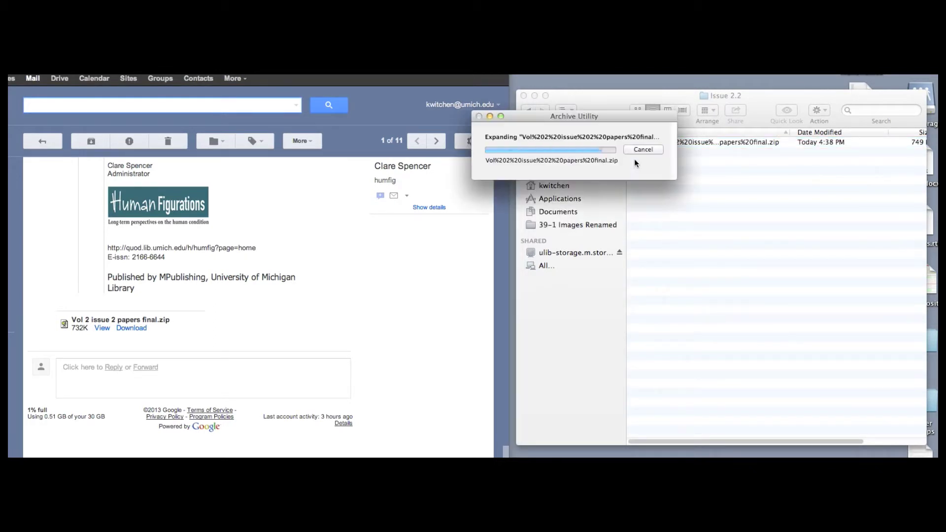
click(672, 143)
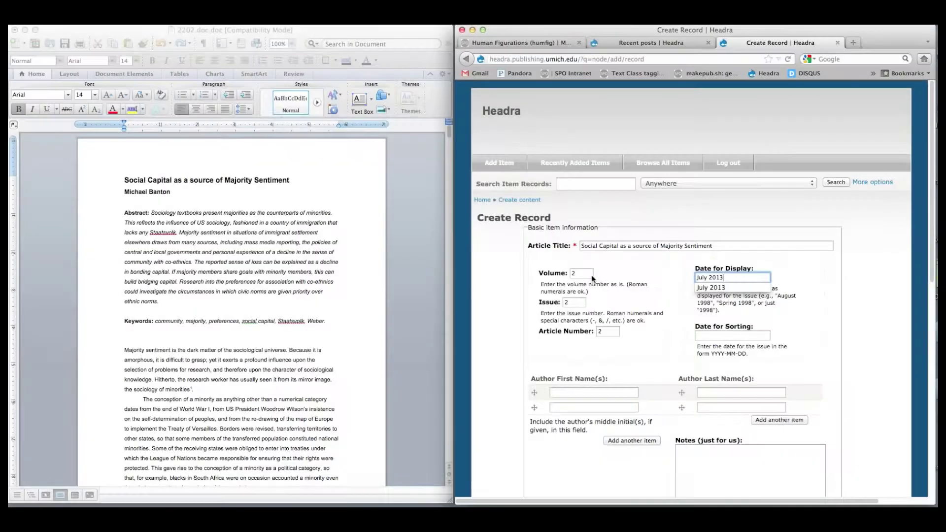
- Enter sort date 2013-07 and paste the author's first and last names from the Word manuscript
click(708, 335)
text(2013-07)
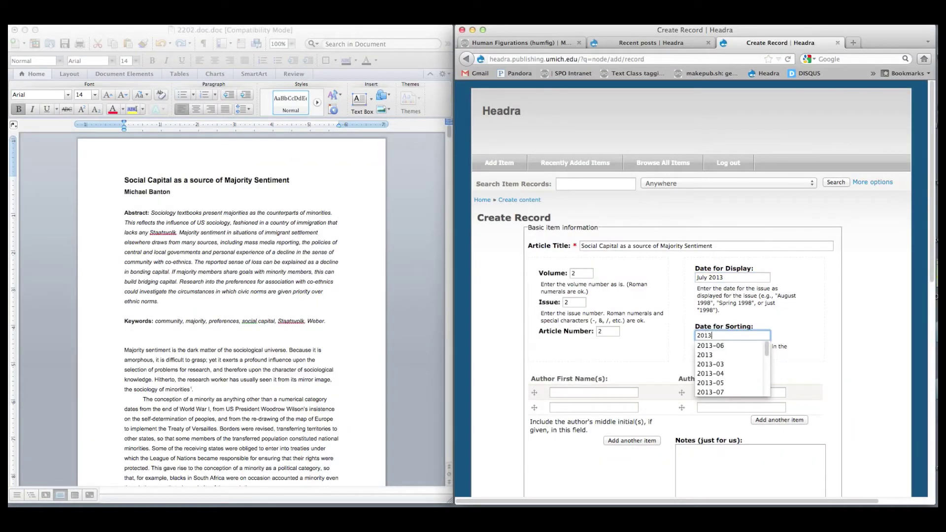
click(587, 392)
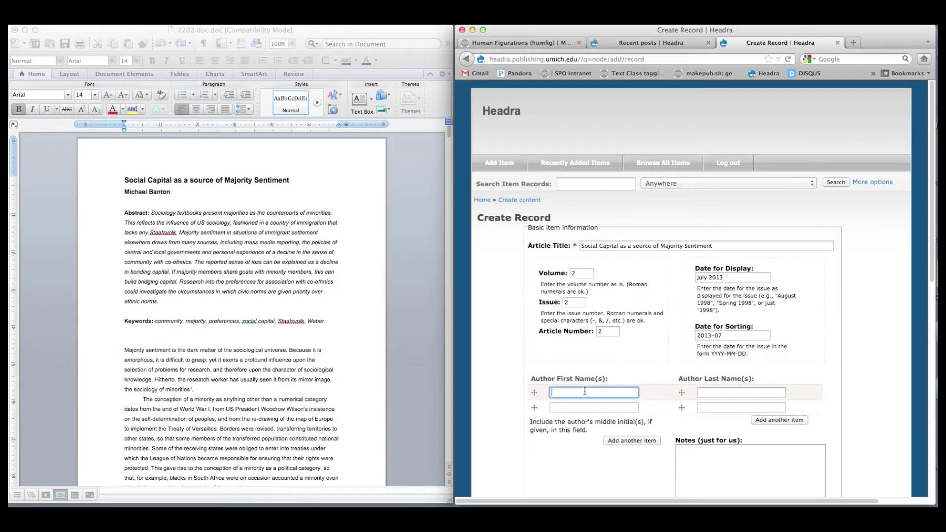
click(124, 193)
drag(124, 192, 147, 193)
key(super+c)
click(592, 392)
key(super+v)
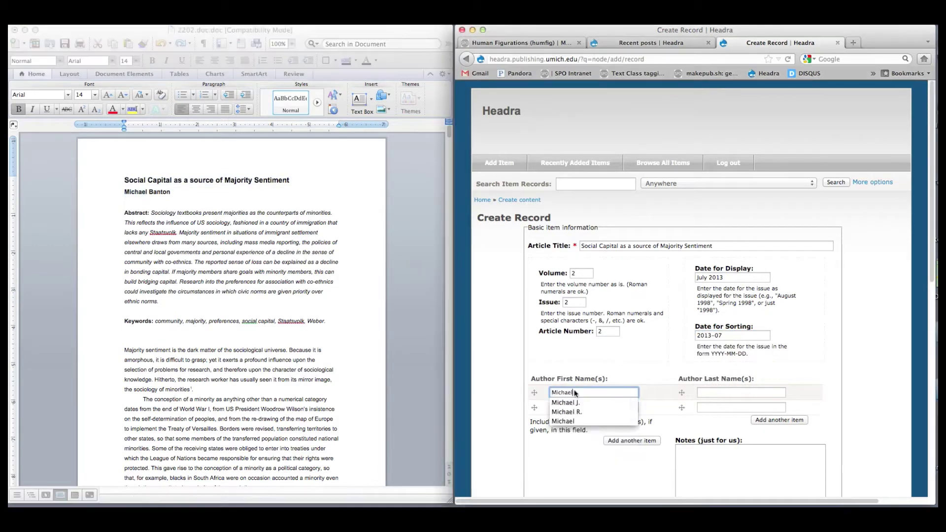
drag(149, 192, 172, 193)
key(super+c)
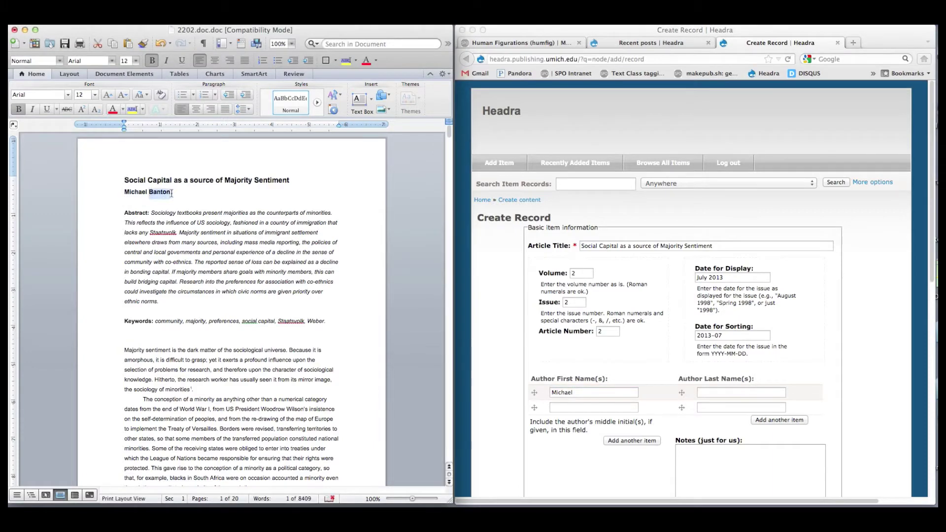
click(699, 393)
key(super+v)
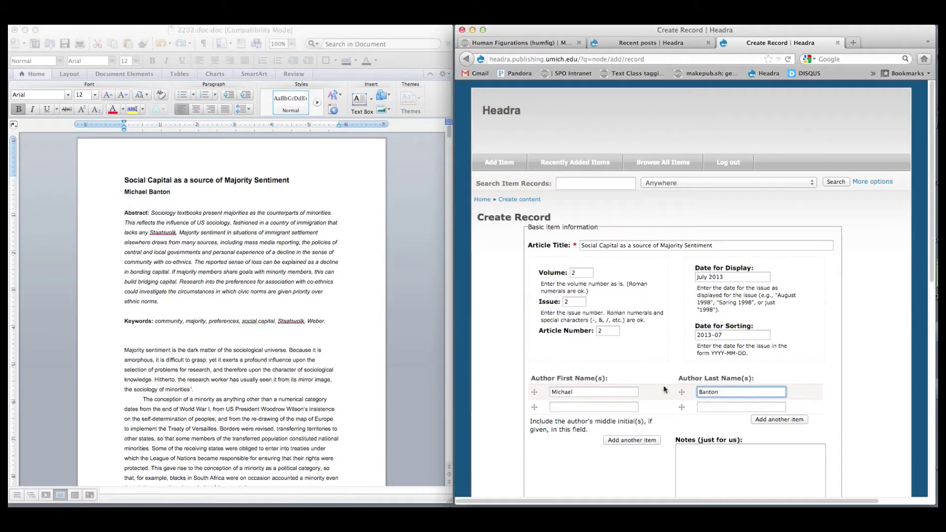
- Set availability to CC-BY-NC-ND/3.0 and save the new article record
scroll(663, 386, down, 5)
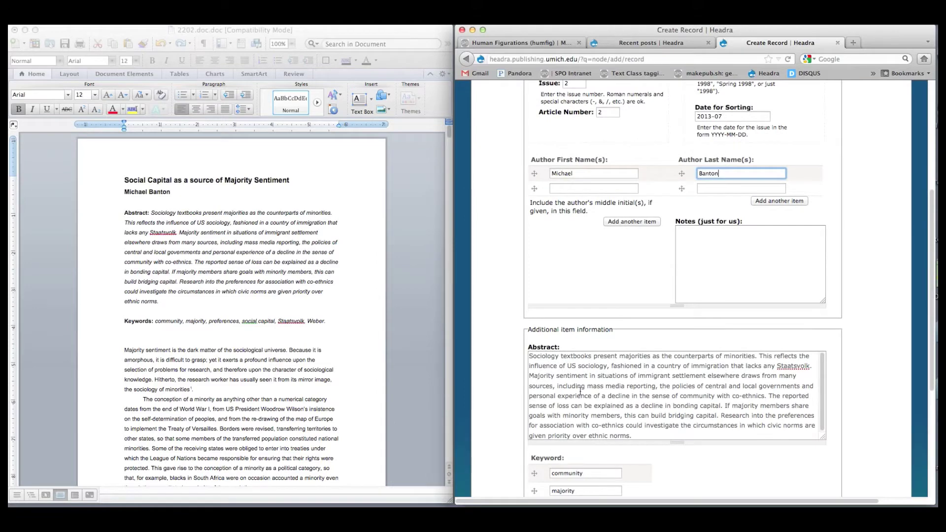
scroll(494, 396, down, 3)
scroll(492, 392, down, 2)
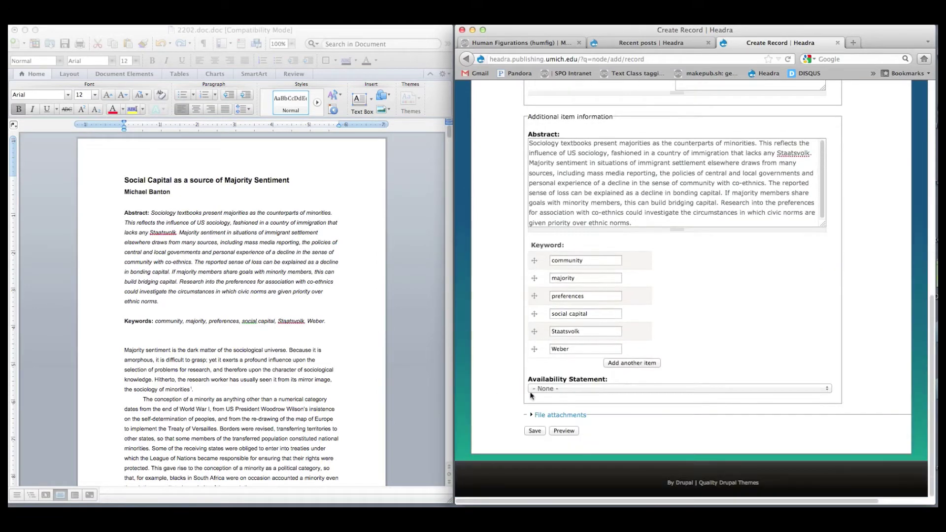
click(566, 389)
click(567, 432)
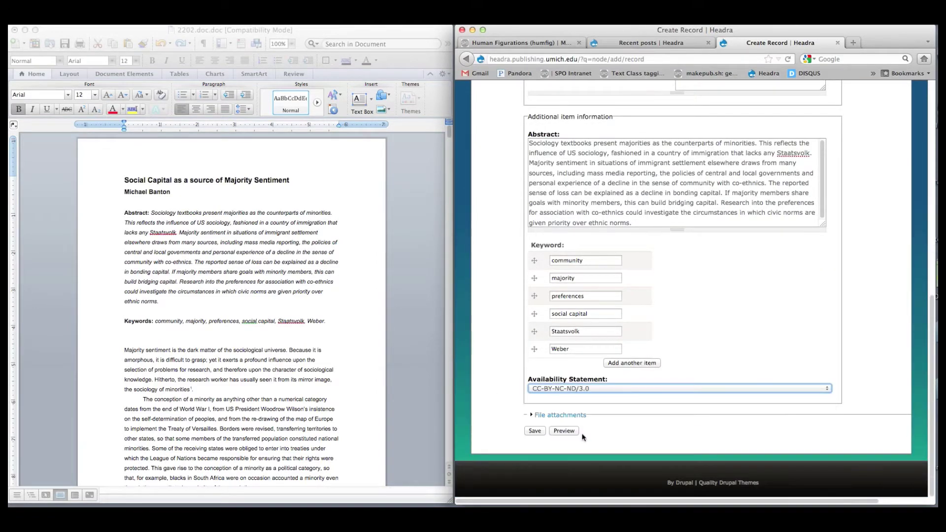
click(534, 432)
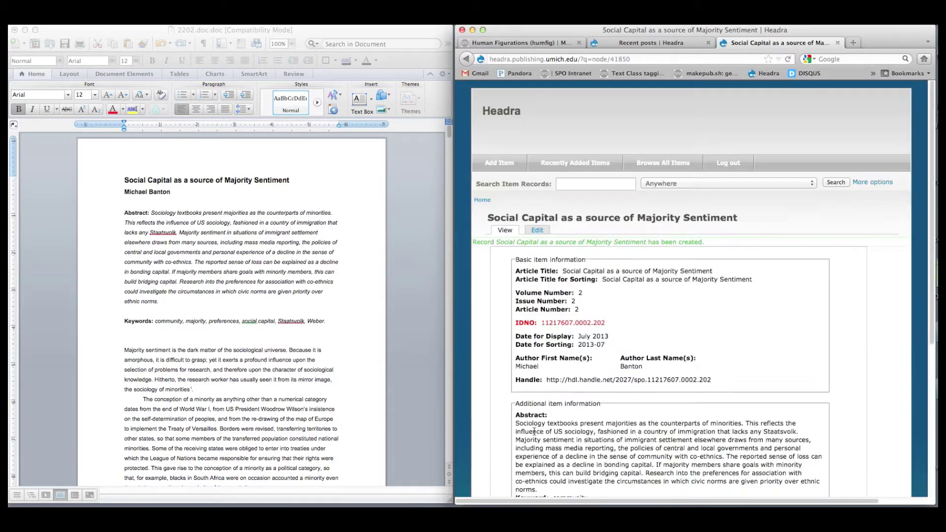
- Select the record's IDNO 11217607.0002.202 for copying
drag(514, 323, 590, 327)
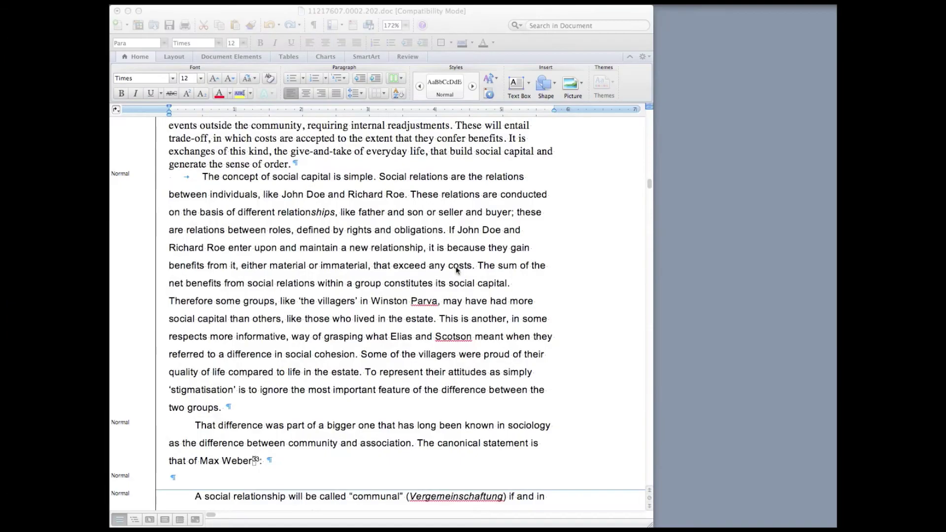
- Remove the tab indent and apply Para style to The concept and That difference paragraphs
click(202, 178)
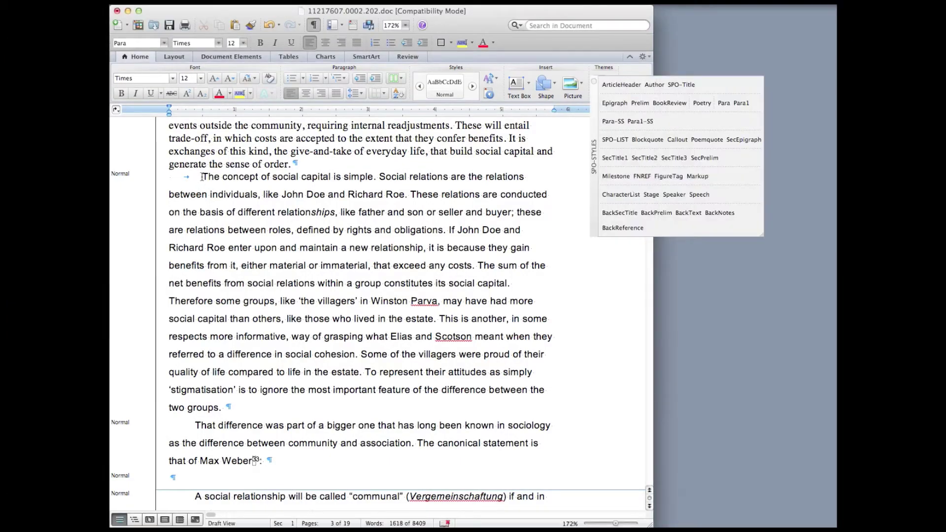
key(BackSpace)
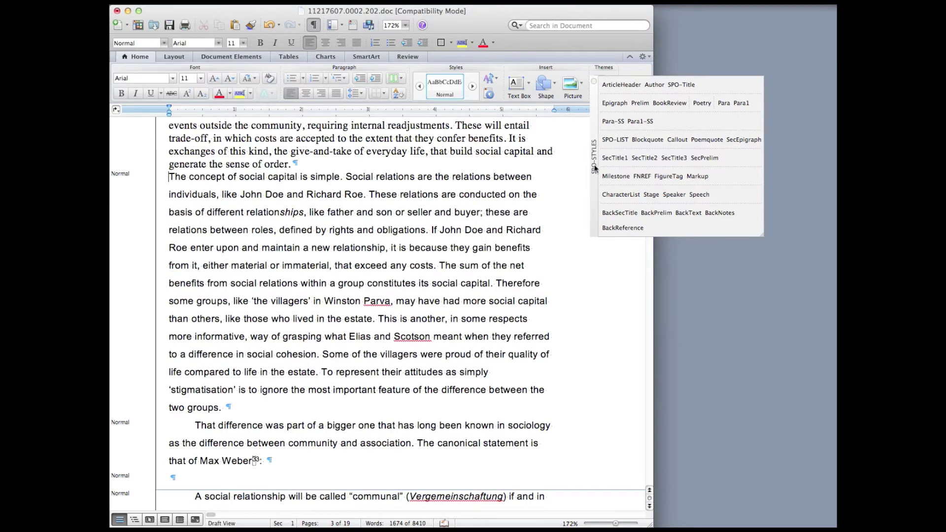
click(724, 104)
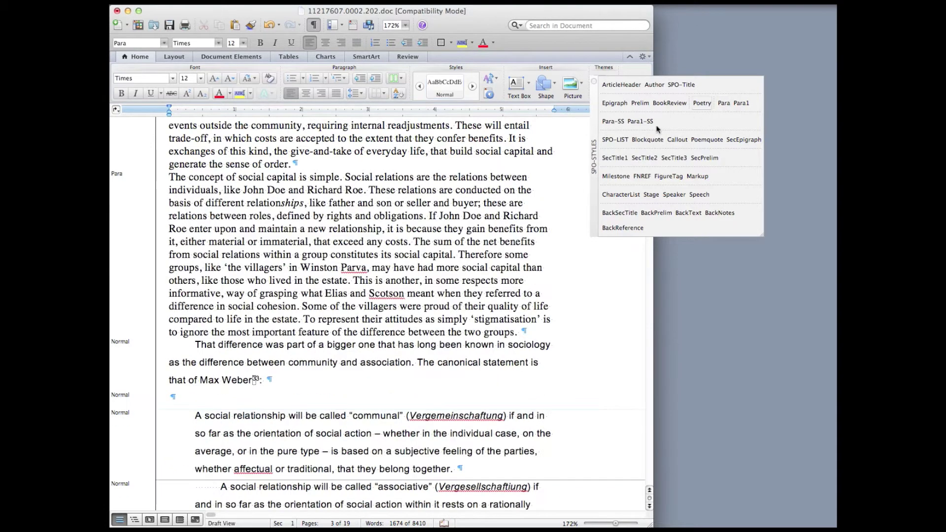
click(720, 105)
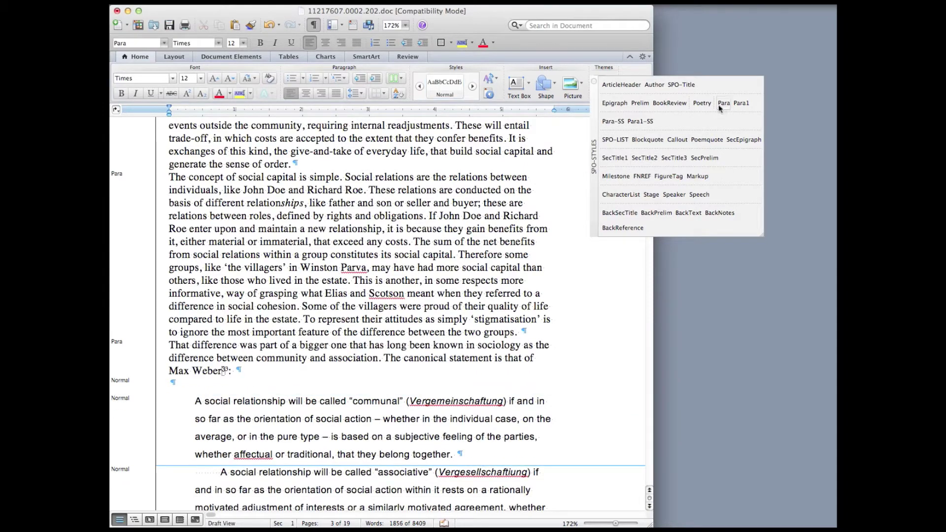
- Delete the stray empty paragraph and leading spaces, and Blockquote both Weber quotations
click(202, 388)
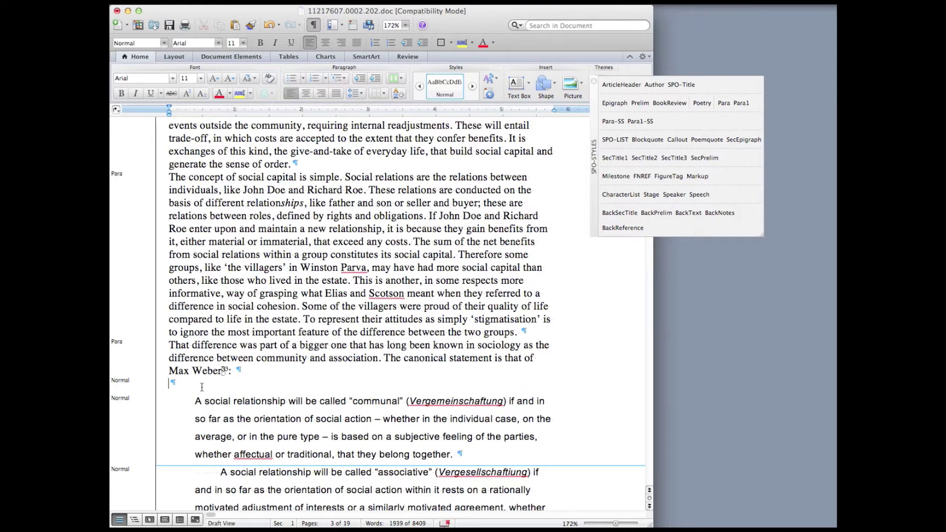
key(Delete)
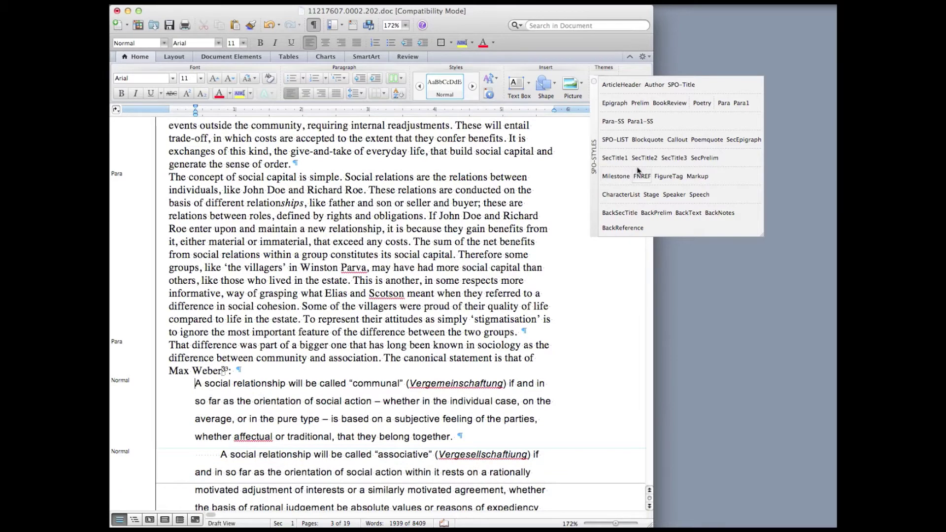
click(643, 141)
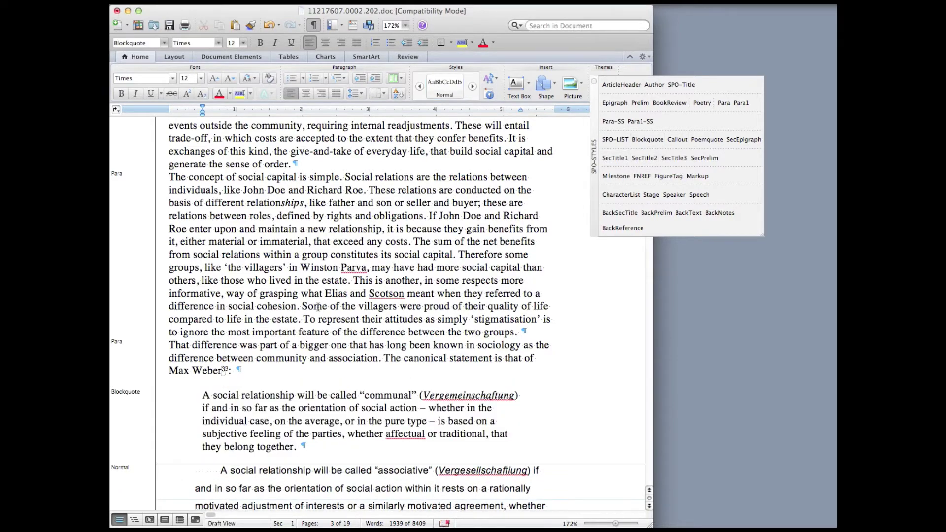
scroll(223, 342, down, 5)
drag(222, 343, 195, 342)
key(Delete)
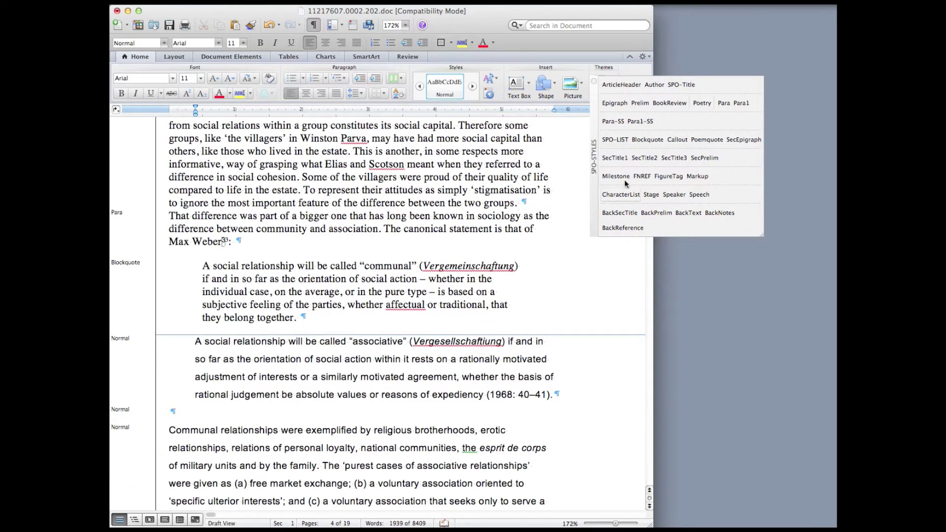
click(655, 144)
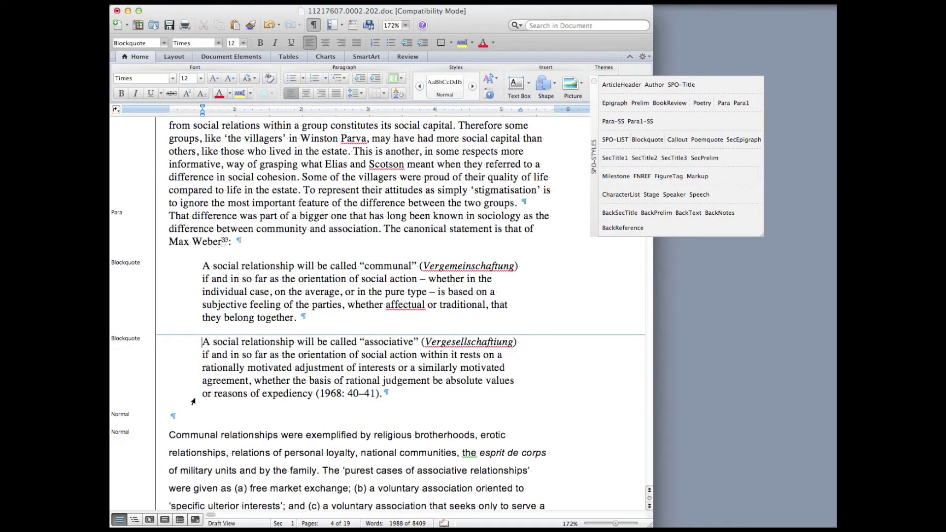
- Delete the empty paragraph after the quotations and give Communal relationships the Para style
click(181, 419)
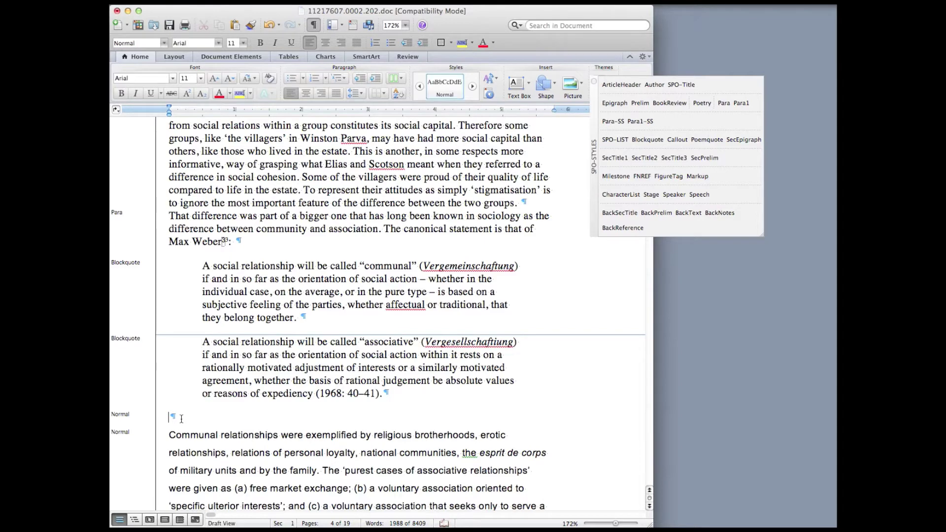
key(Delete)
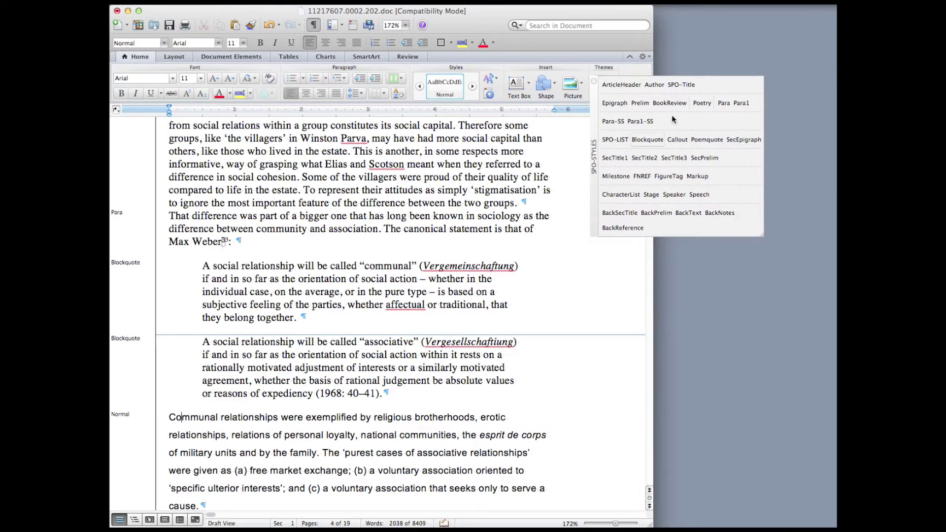
click(723, 103)
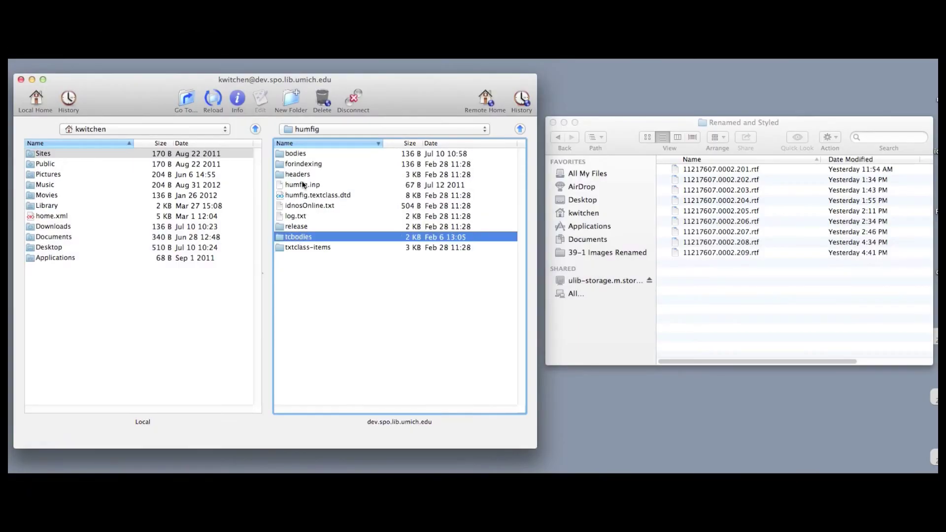
- Upload all nine .rtf files from Renamed and Styled into the remote bodies folder
double_click(304, 154)
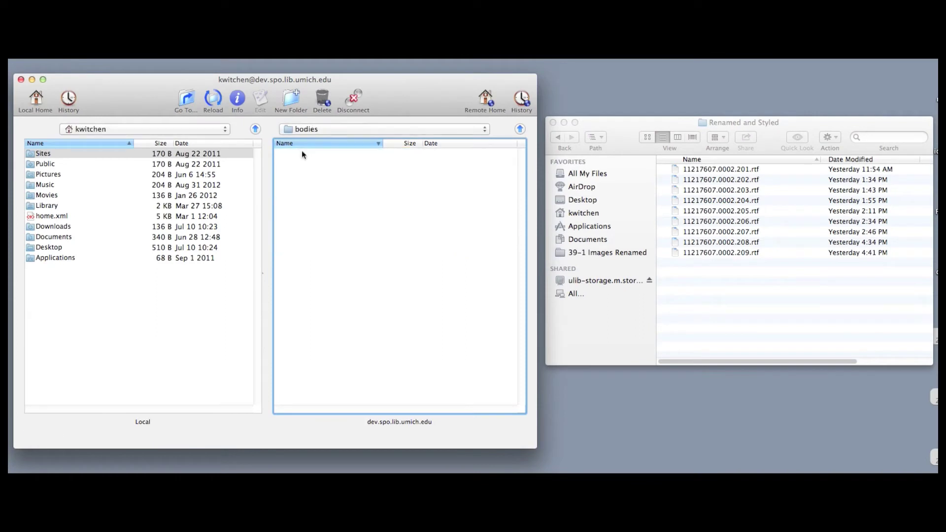
click(747, 287)
key(super+a)
drag(732, 232, 395, 255)
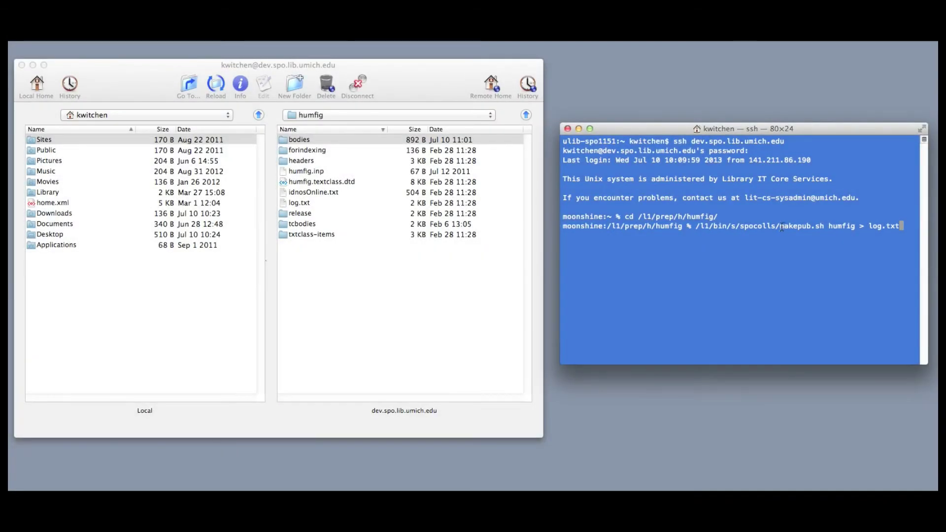
- Run makepub.sh humfig > log.txt in the humfig prep directory
drag(780, 226, 812, 227)
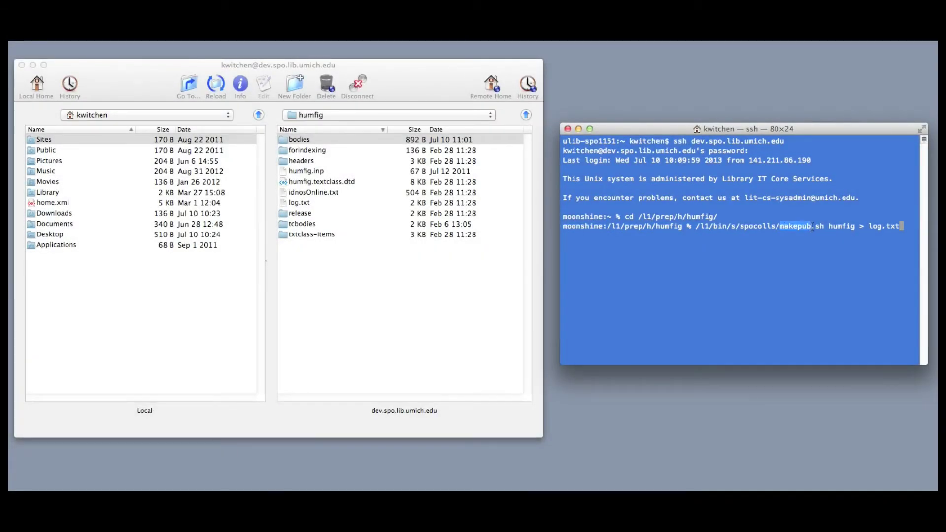
click(904, 226)
key(Return)
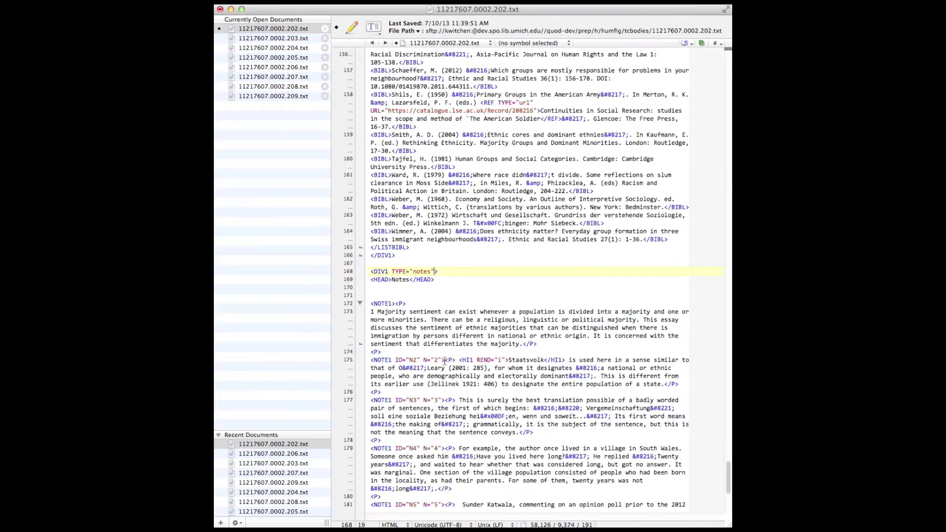
- Replace the bare note tag on line 172 with one carrying ID="N1" N="1"
drag(446, 361, 364, 361)
key(ctrl+c)
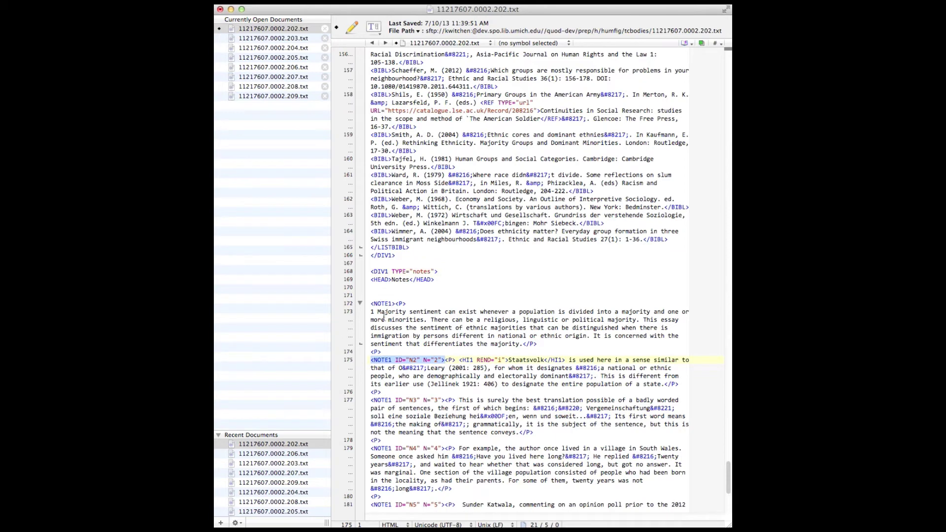
drag(395, 303, 370, 304)
key(ctrl+v)
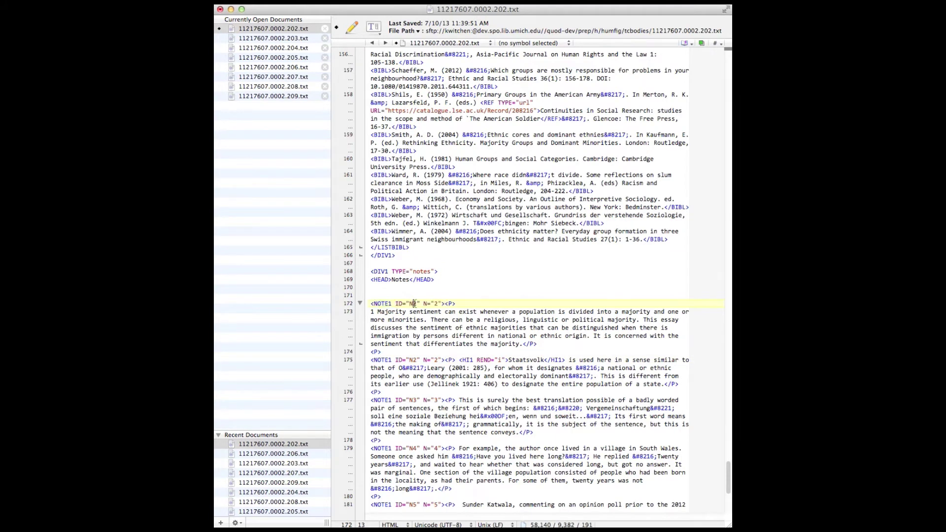
double_click(415, 303)
text(N1)
double_click(436, 304)
text(1)
- Delete the leading 1, join the Majority sentiment text to the tag line, and start a closing </NOTE1> tag
drag(371, 311, 378, 311)
key(Delete)
key(BackSpace)
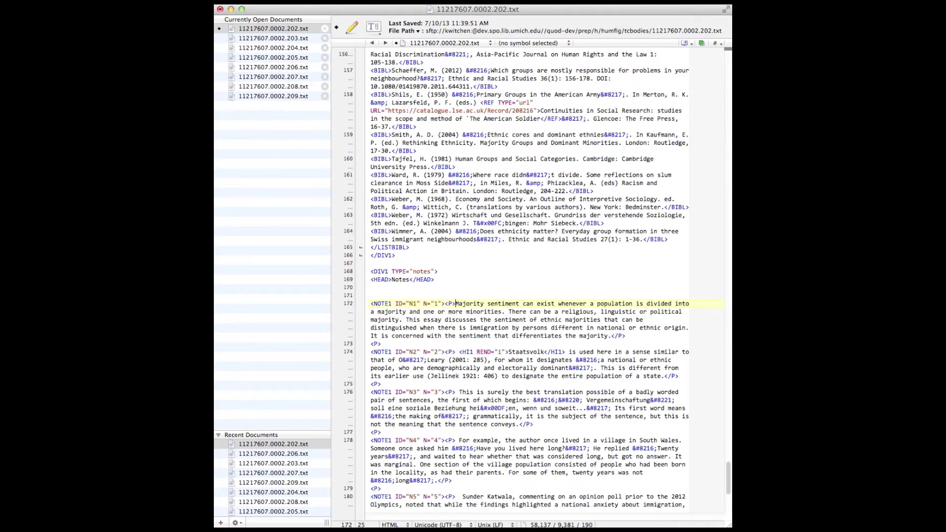
click(637, 335)
text(</NOTE!1)
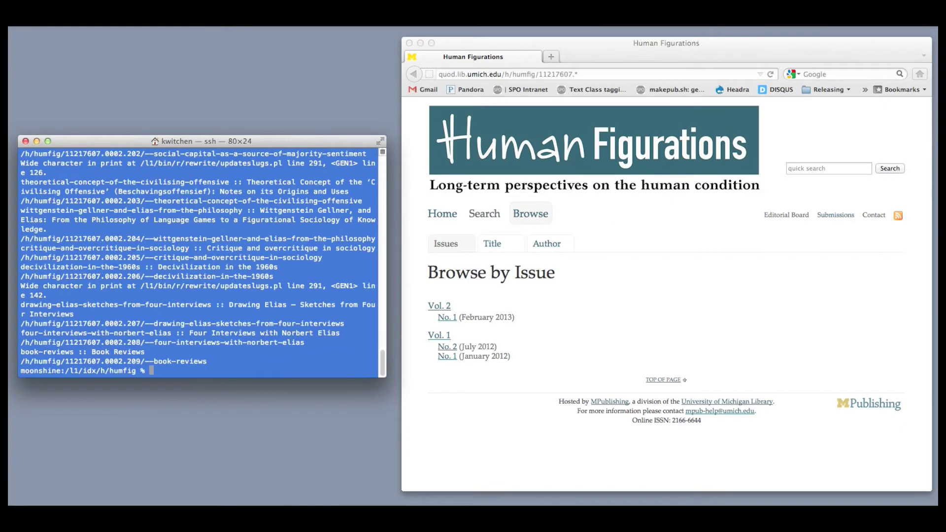
- Load the dev.spo version of the site and open Vol. 2 No. 2 (July 2013)
click(467, 106)
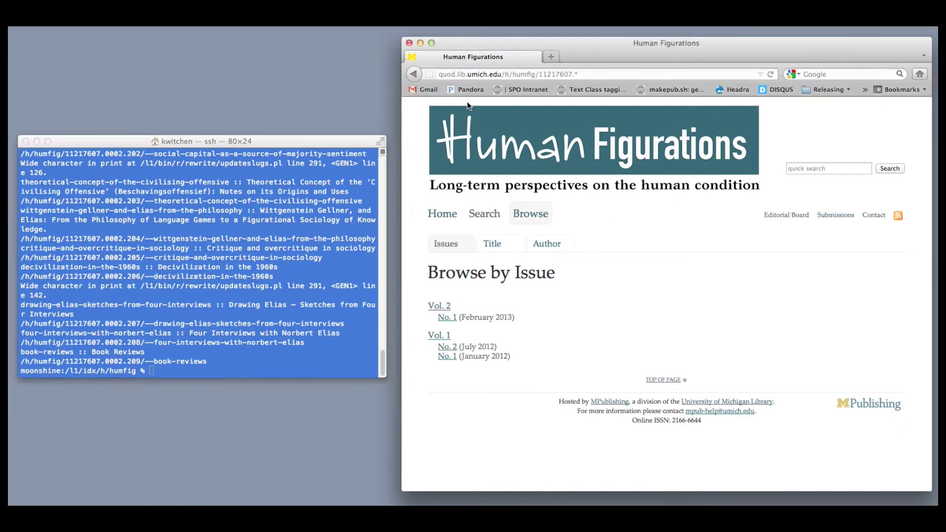
double_click(454, 75)
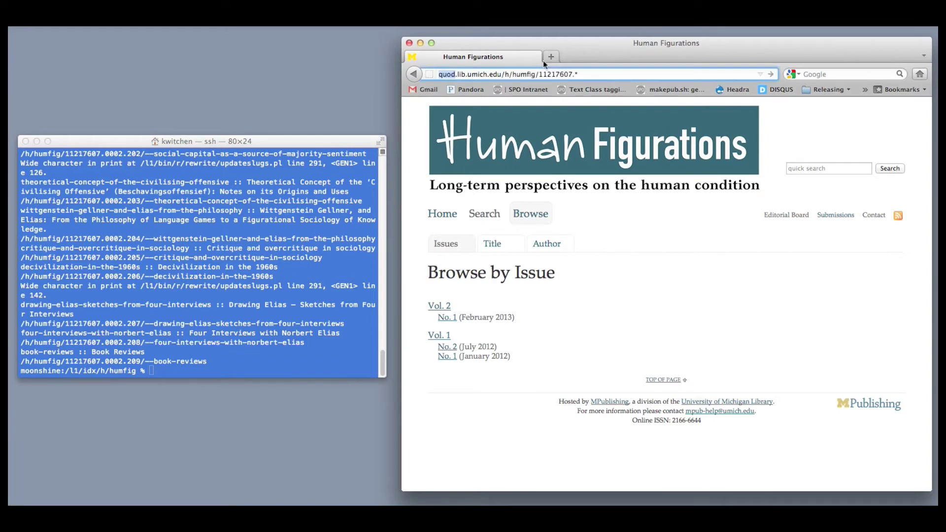
text(dev.spo)
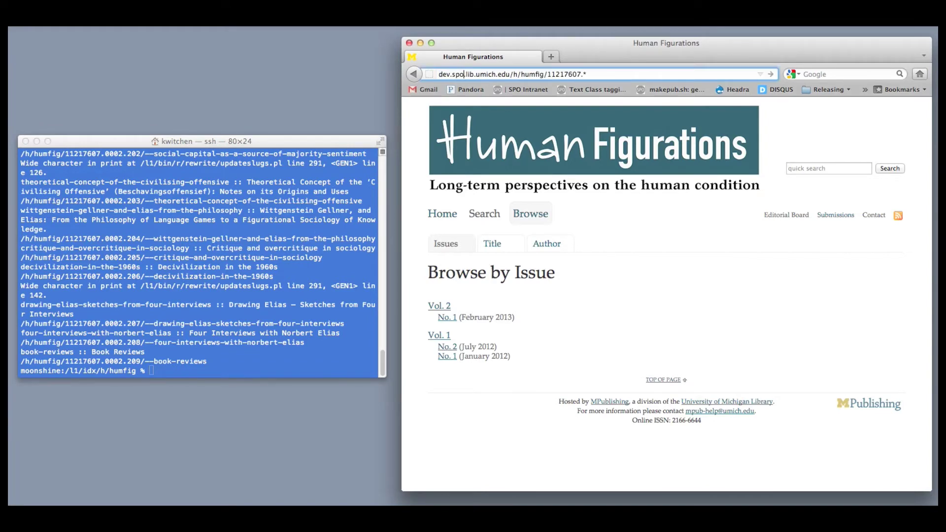
key(Return)
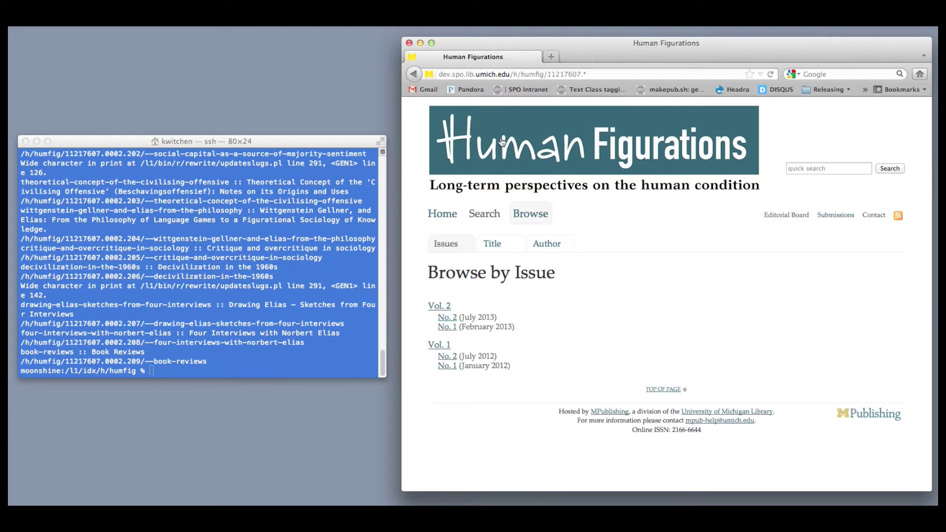
click(447, 318)
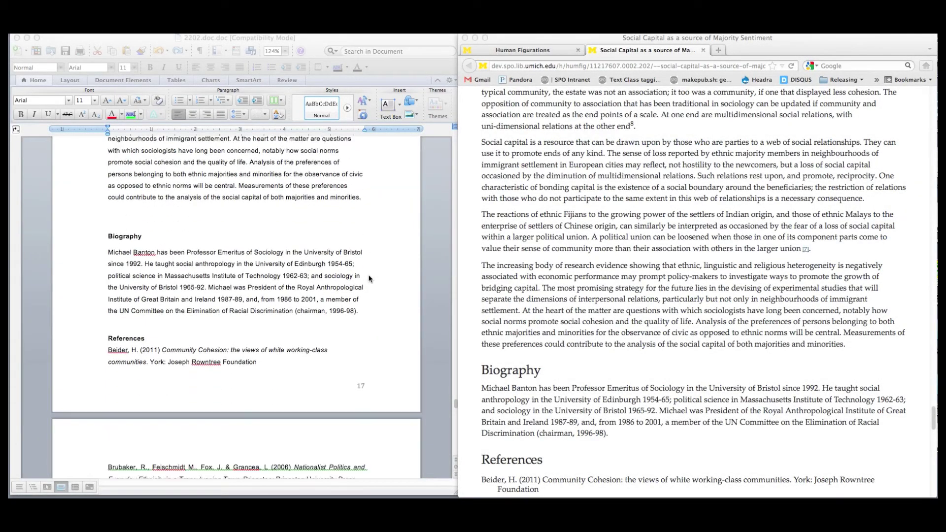
- Compare the Word and online reference lists, then open the Shils 'Continuities in social research' library record
scroll(505, 283, down, 5)
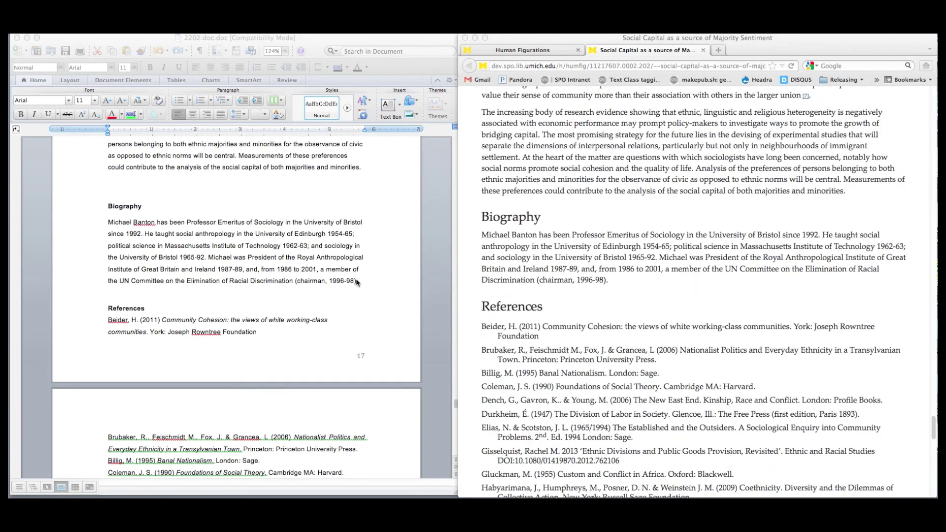
scroll(352, 279, down, 3)
scroll(501, 283, down, 4)
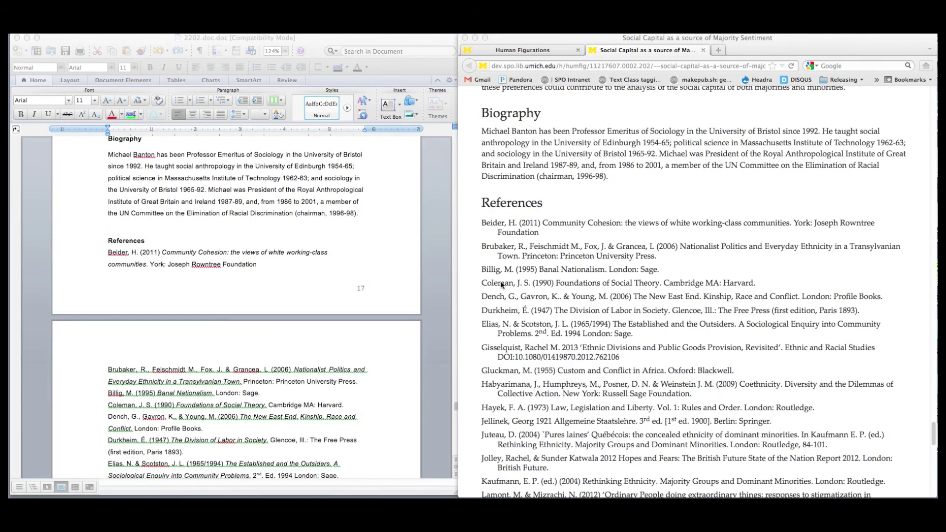
scroll(501, 285, down, 3)
scroll(377, 262, down, 8)
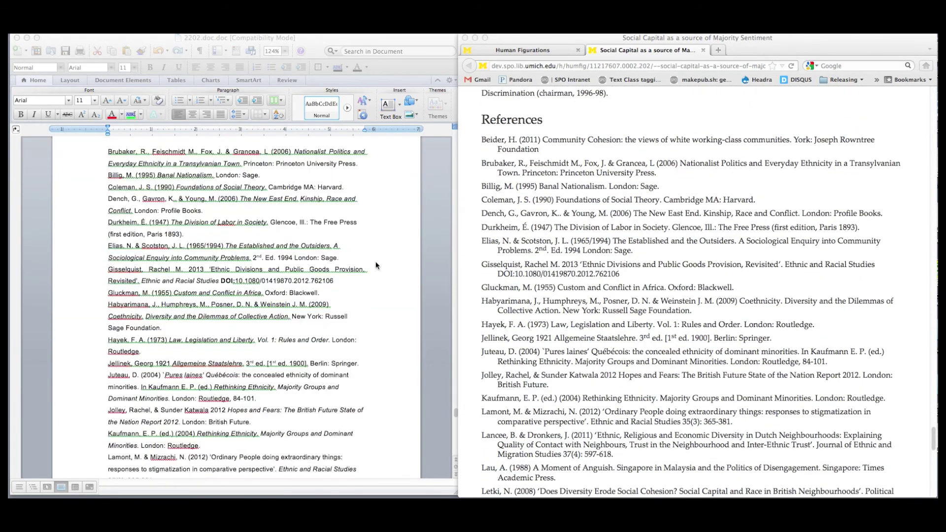
scroll(512, 266, down, 10)
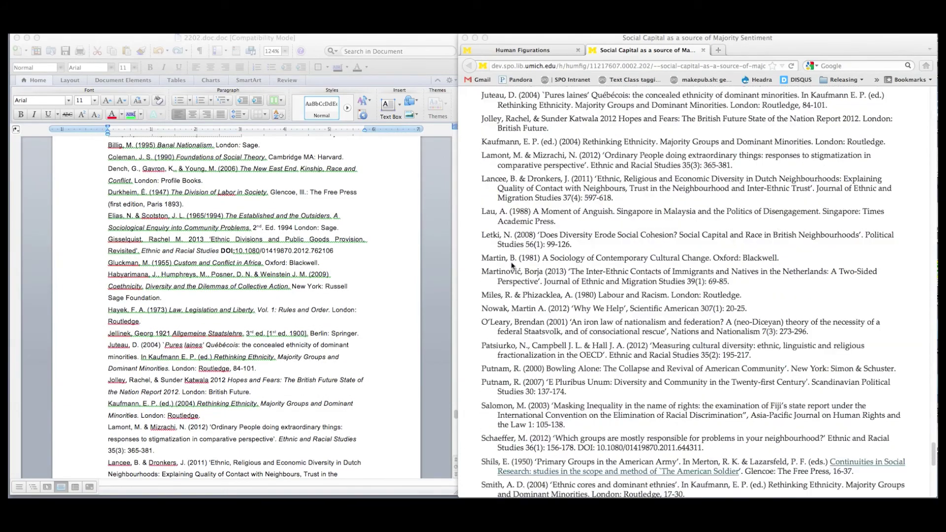
scroll(335, 278, down, 10)
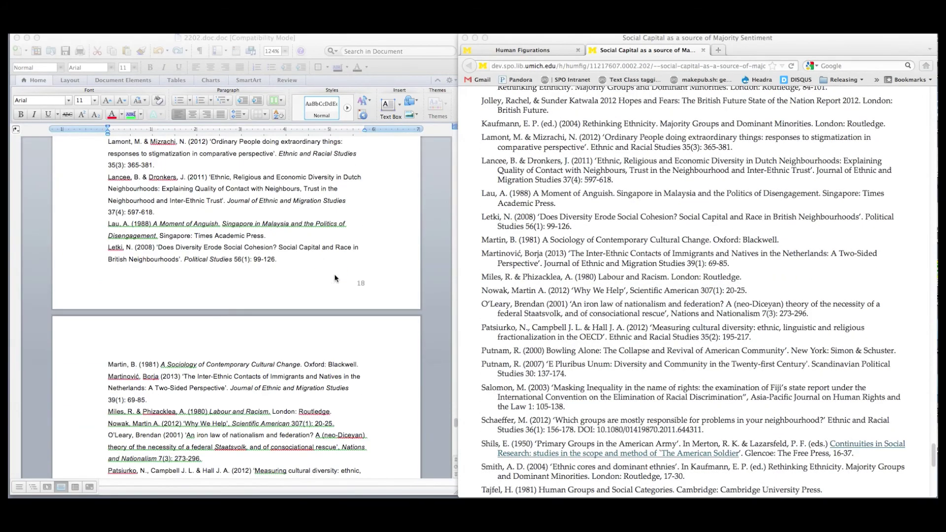
scroll(539, 277, down, 8)
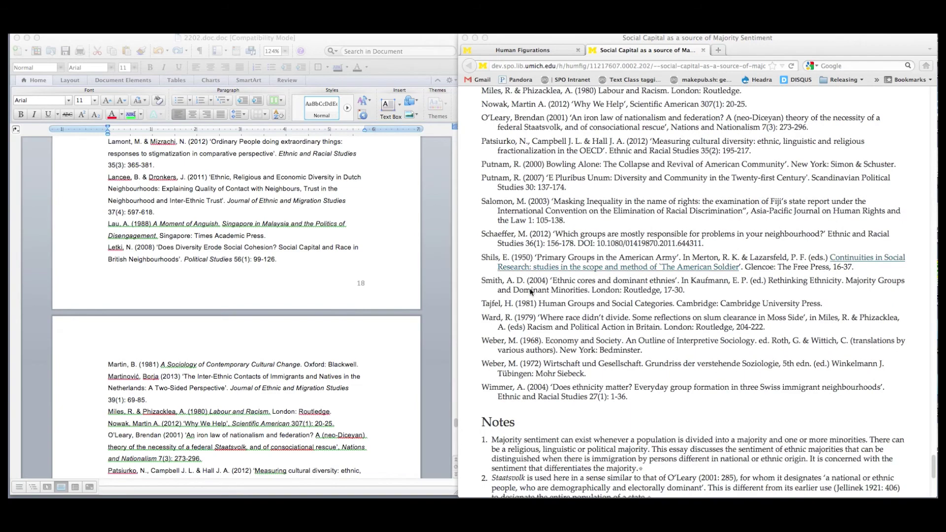
scroll(359, 275, down, 10)
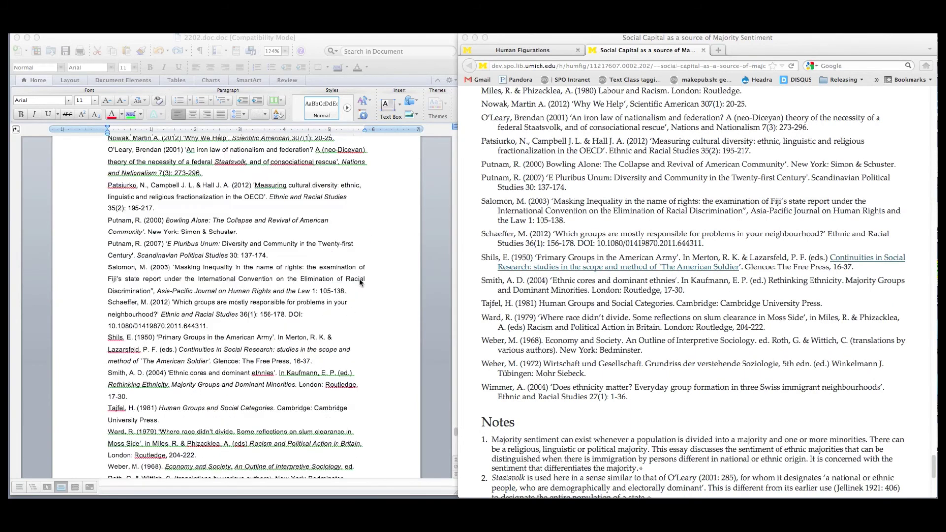
click(563, 297)
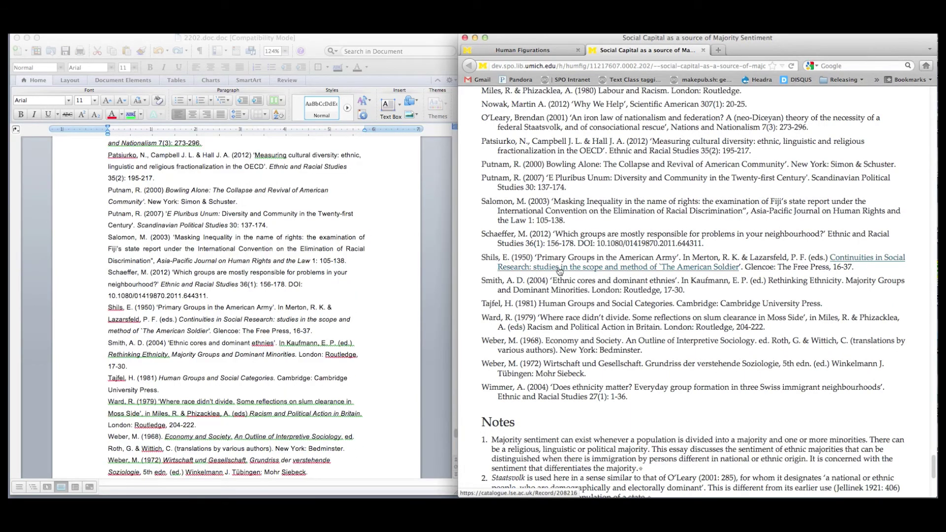
super+click(560, 270)
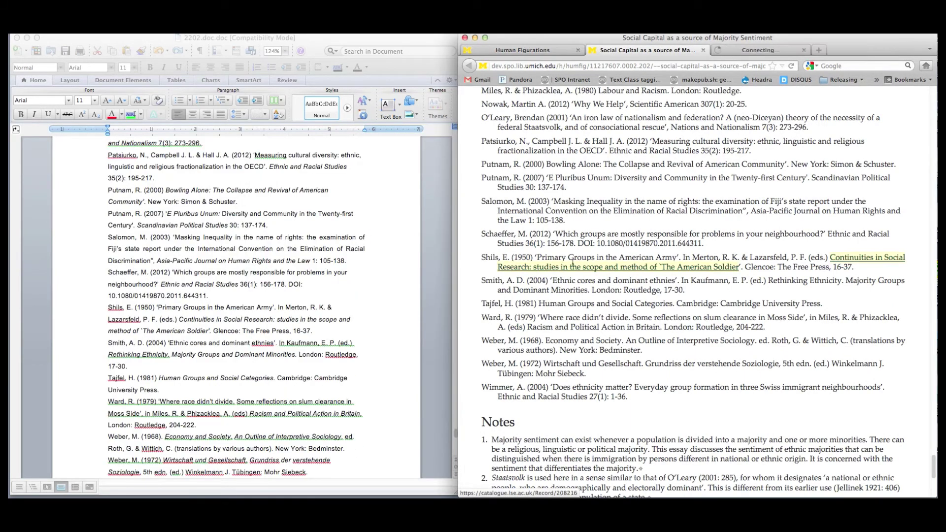
click(751, 49)
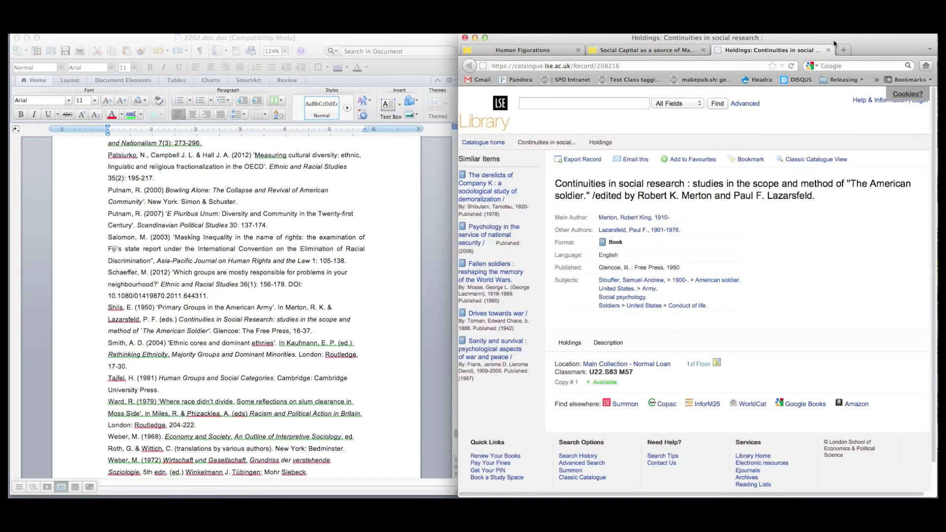
- Close the catalogue tab, sign the review request email with the sender's name, and send it
click(828, 49)
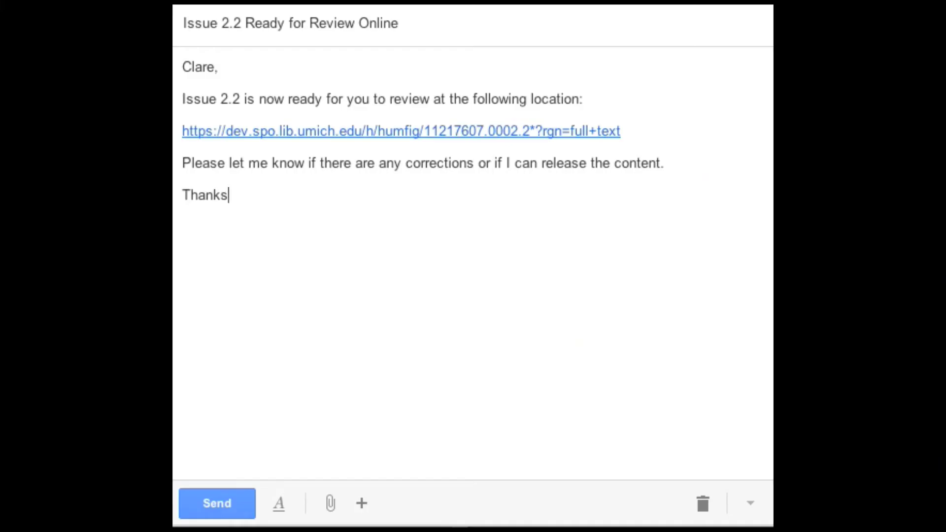
text(,)
key(Return)
text(Kelly)
click(218, 497)
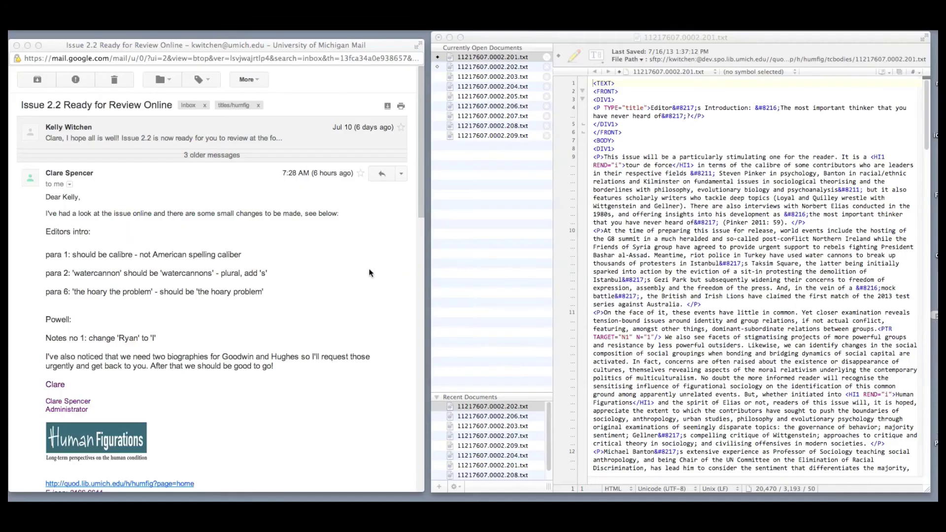
- Select 'the hoary the problem' in the reviewer's correction email and return to the XML file
click(67, 291)
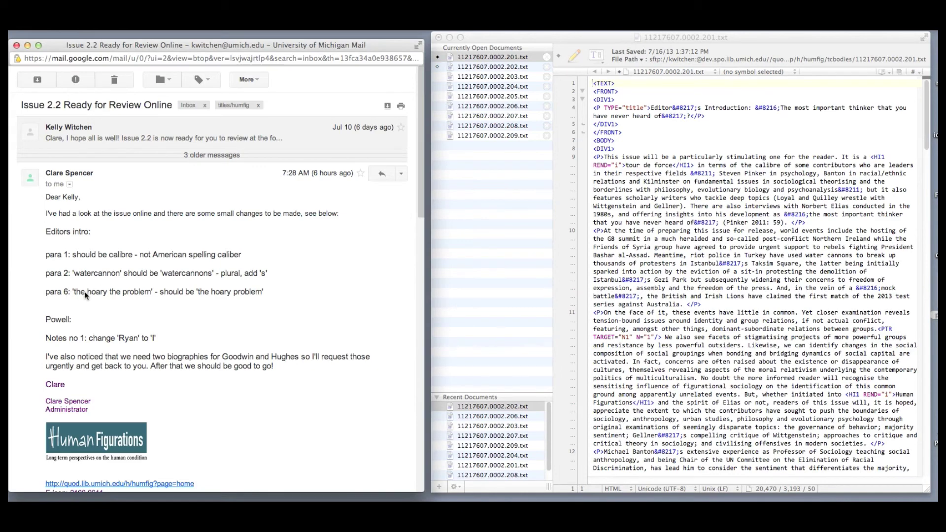
drag(75, 292, 151, 292)
key(super+c)
click(709, 124)
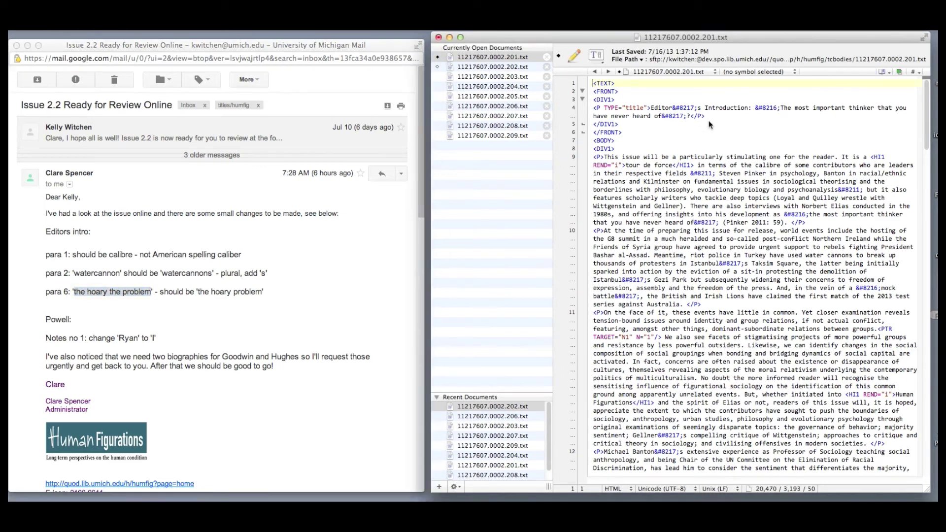
- Search 11217607.0002.201.txt for 'the hoary the problem' and delete the duplicated 'the'
key(super+f)
key(super+v)
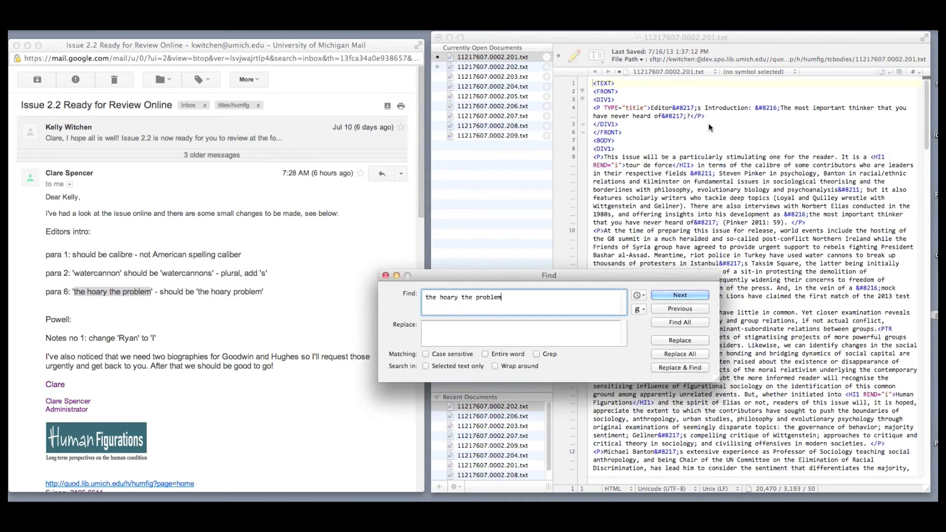
click(688, 293)
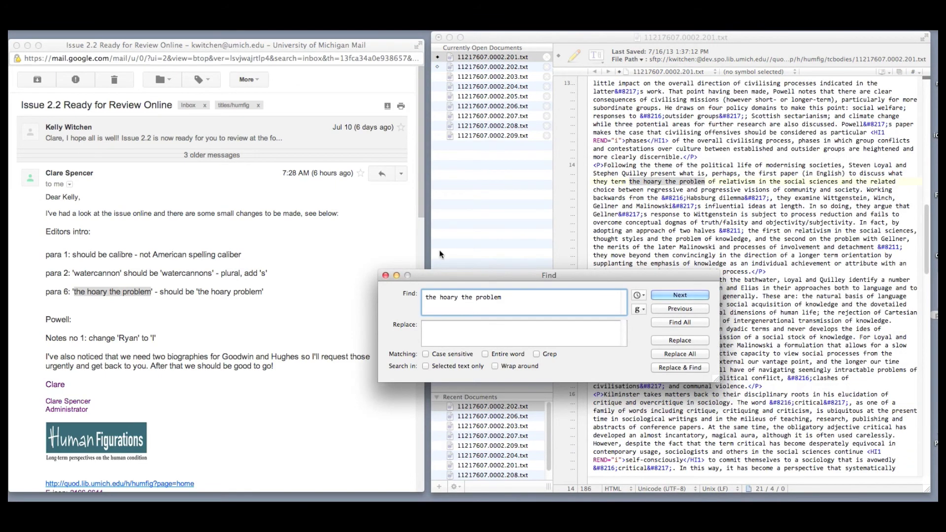
click(680, 181)
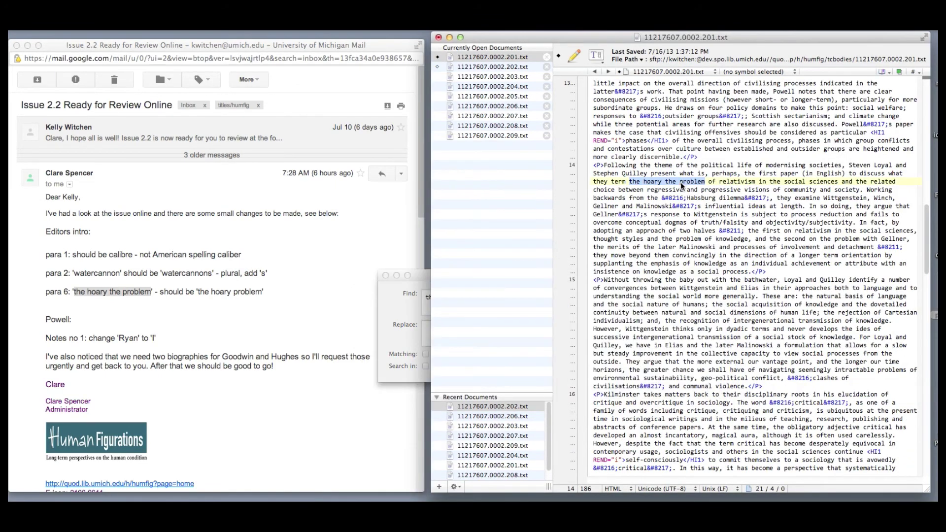
key(BackSpace)
key(BackSpace)
key(BackSpace)
key(BackSpace)
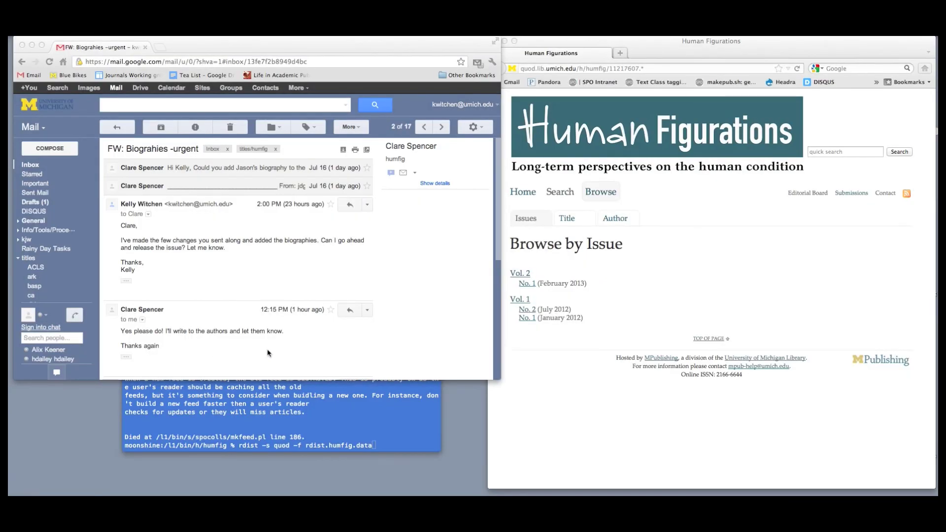
- Run rdist -s quod -f rdist.humfig.data, entering the password for both quod update hosts
click(325, 405)
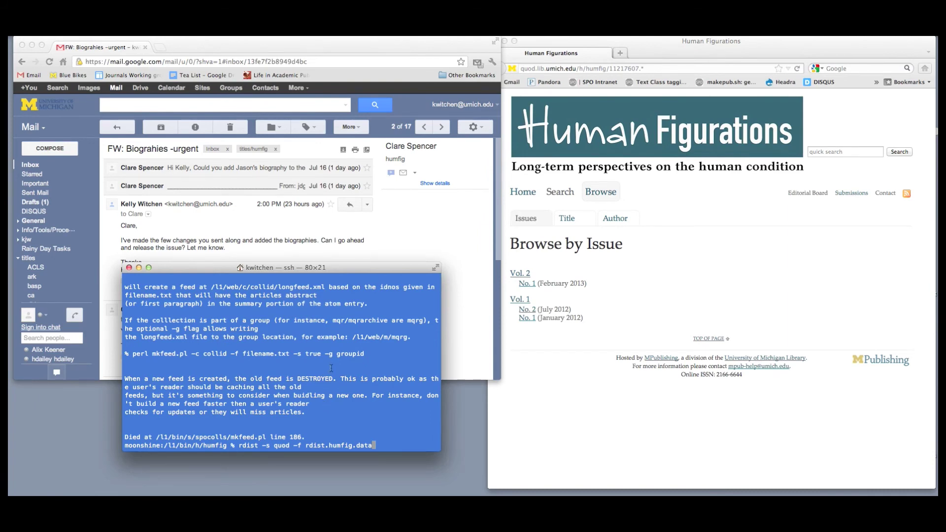
key(Return)
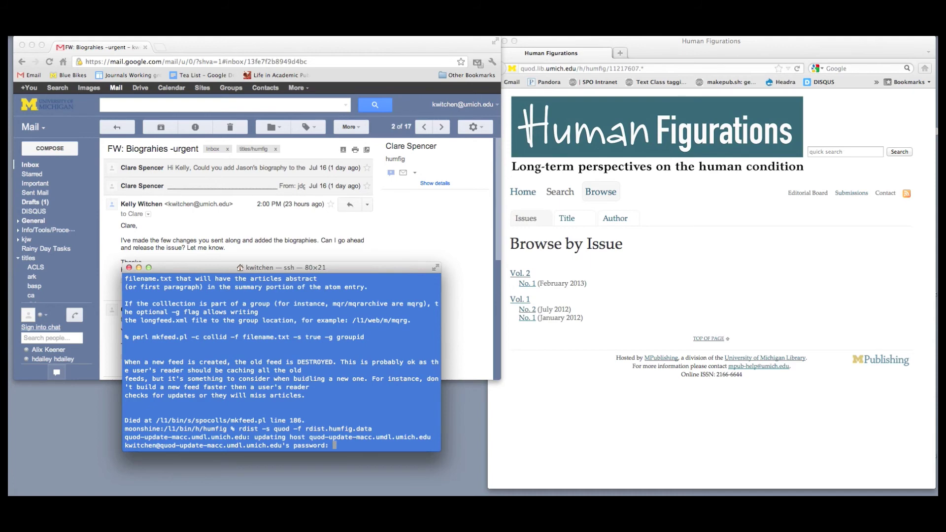
key(Return)
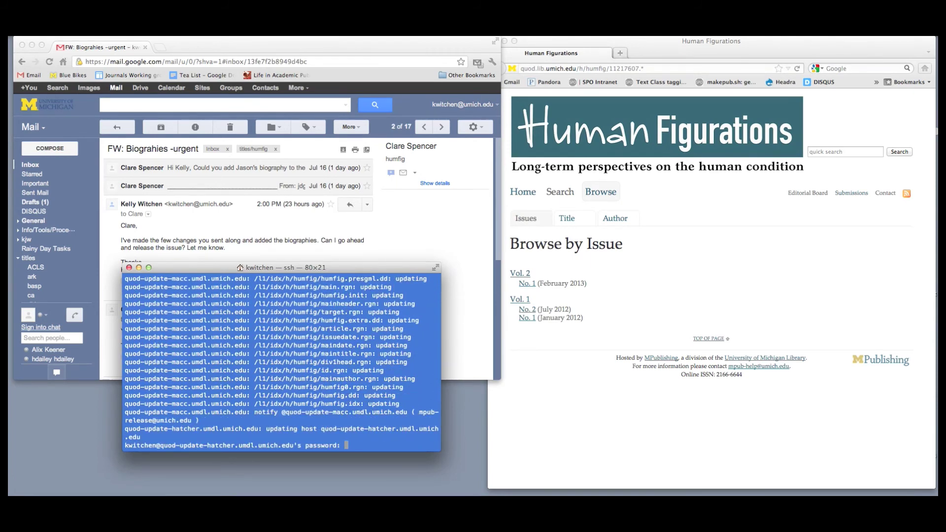
key(Return)
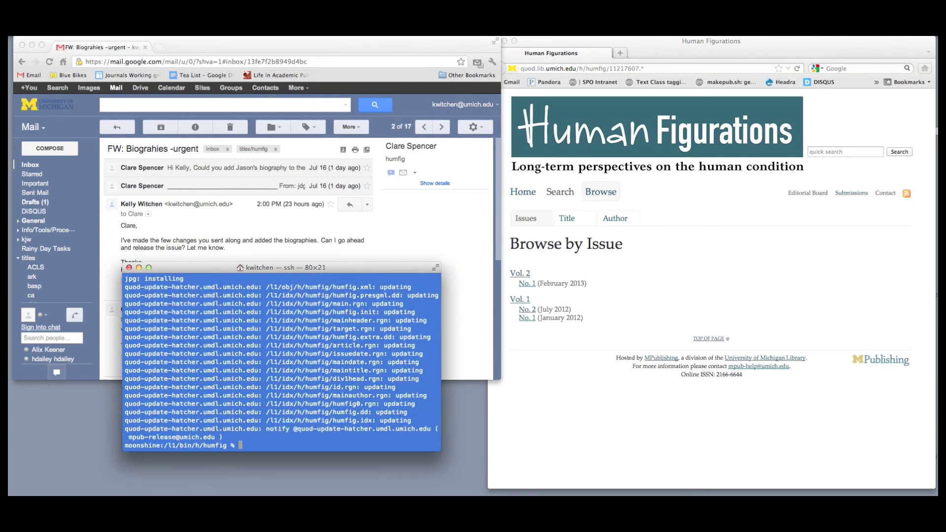
click(565, 256)
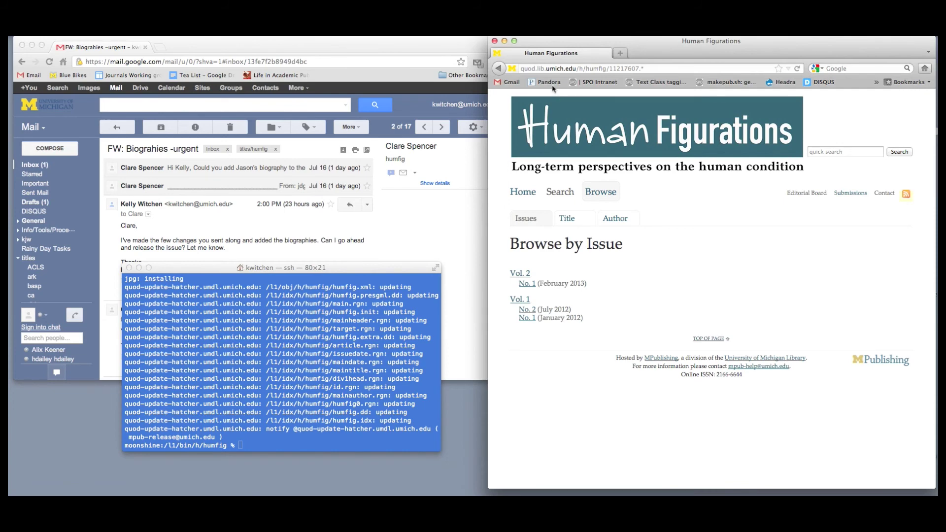
- Reload the public Browse by Issue page and open the new Vol. 2 No. 2 (July 2013) issue
double_click(527, 69)
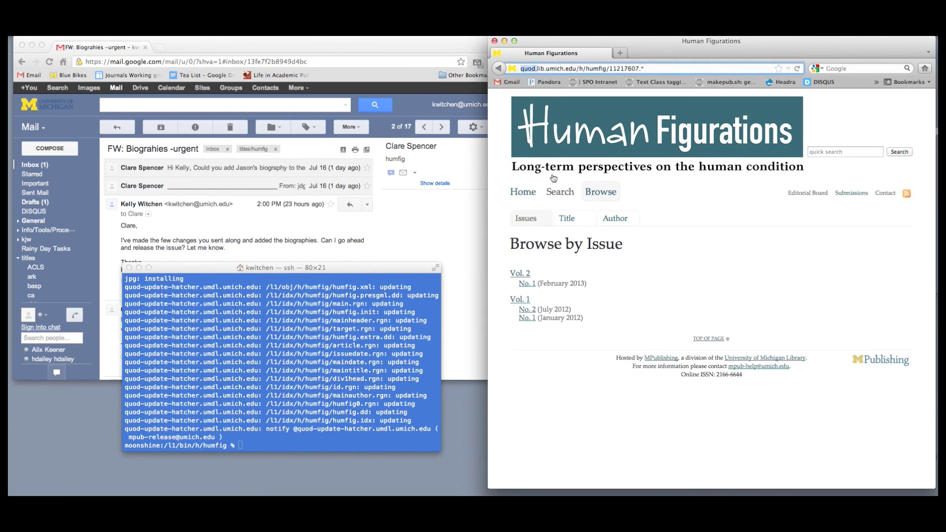
click(798, 70)
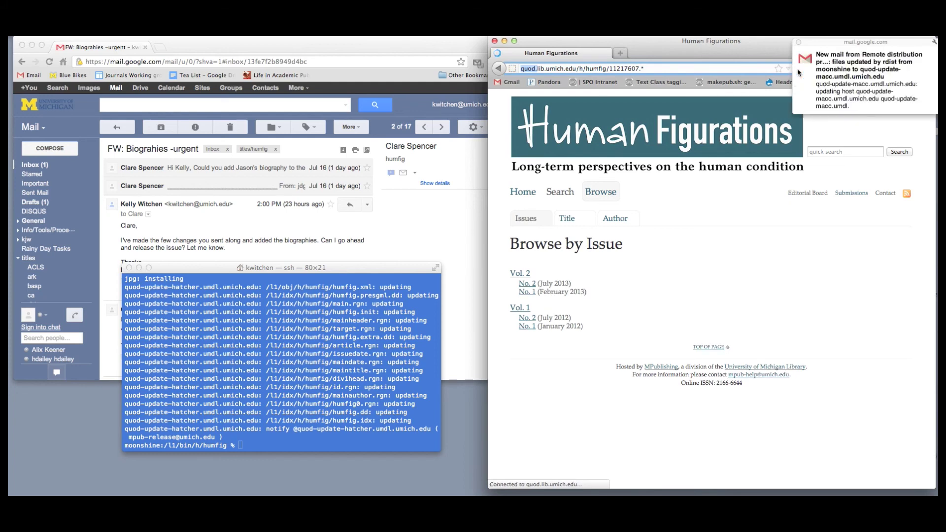
click(527, 284)
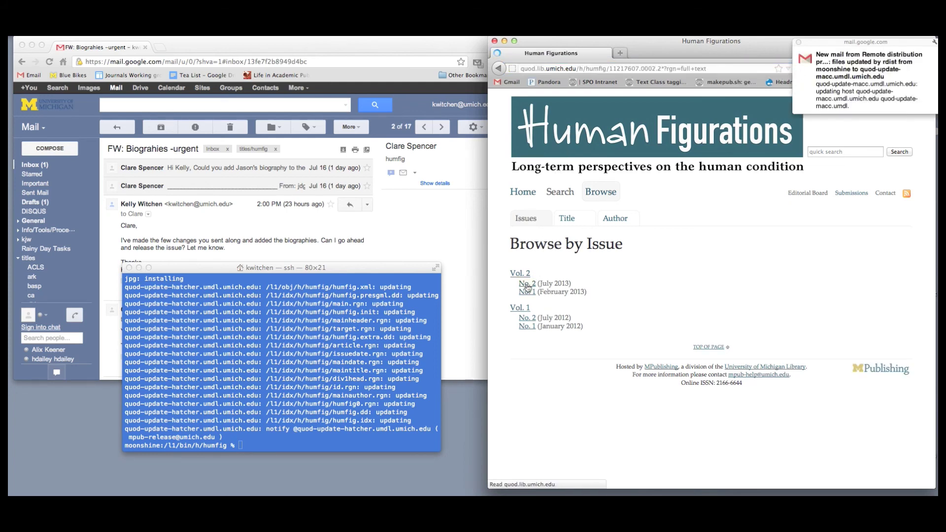